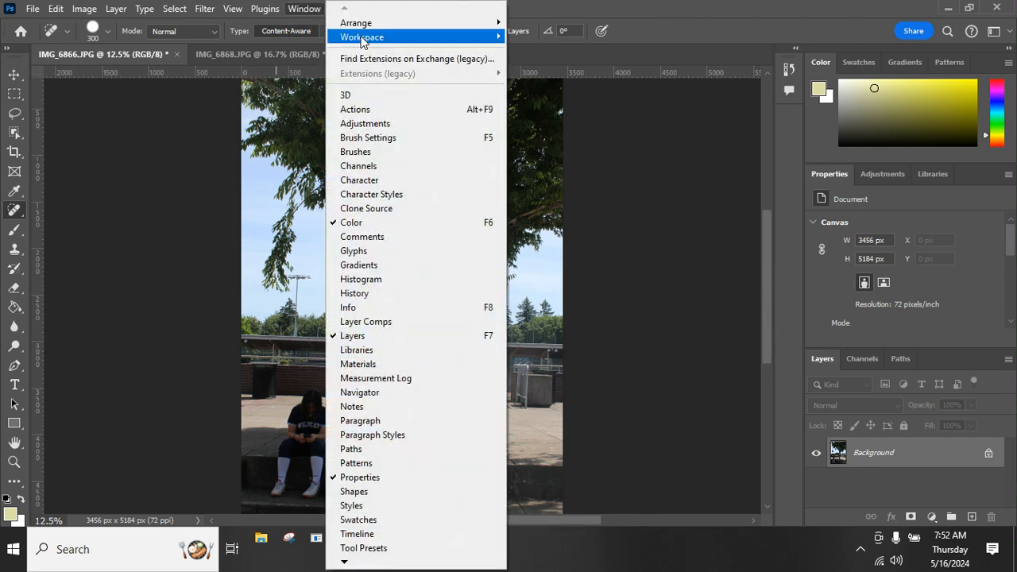
Reset the Essentials workspace and unlock the Background layer of IMG_6866.JPG.
mouse_move(365, 39)
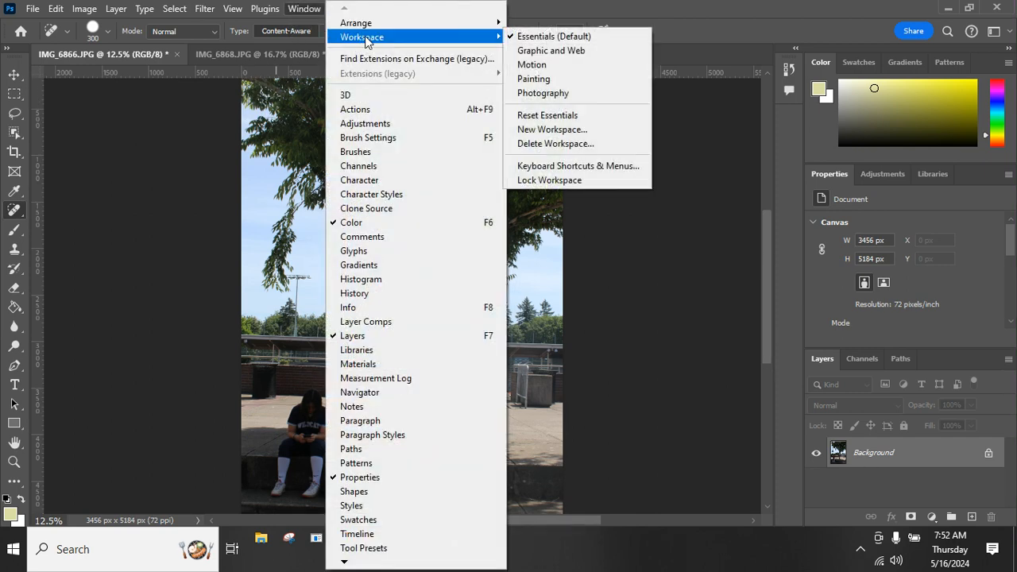
click(586, 119)
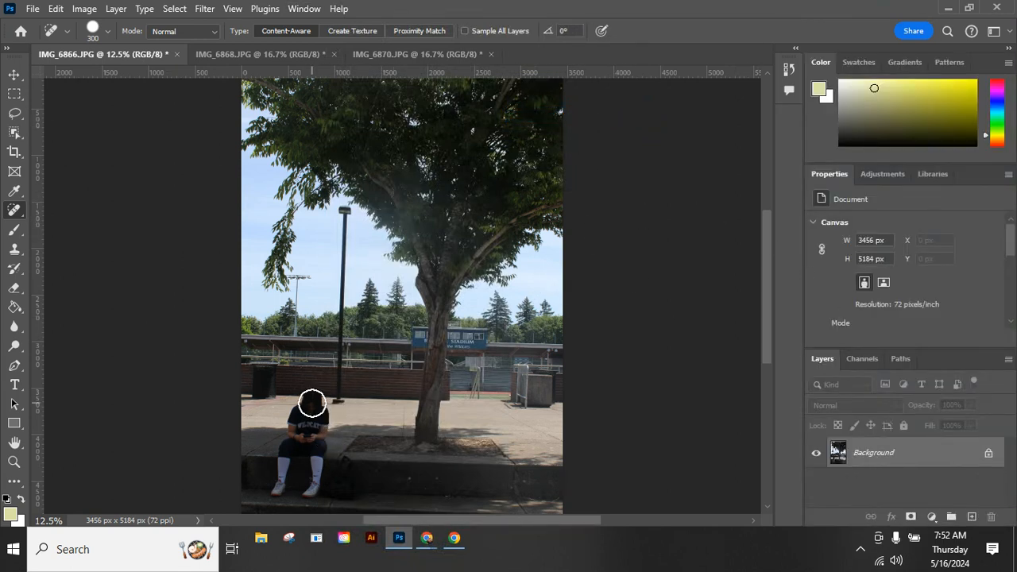
click(987, 456)
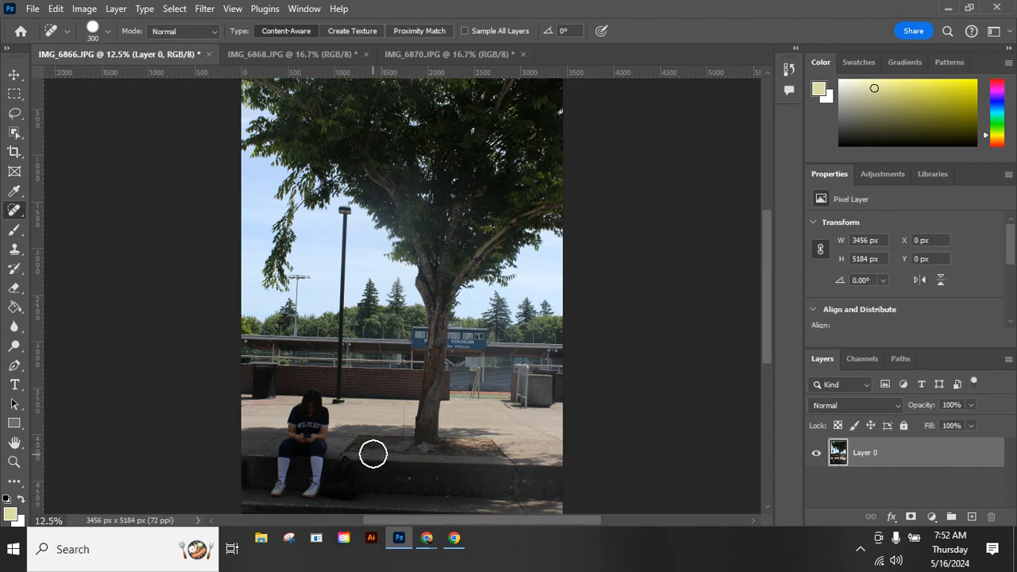
With the Lasso tool, select the seated person and remove them using Generative Fill with an empty prompt.
click(15, 117)
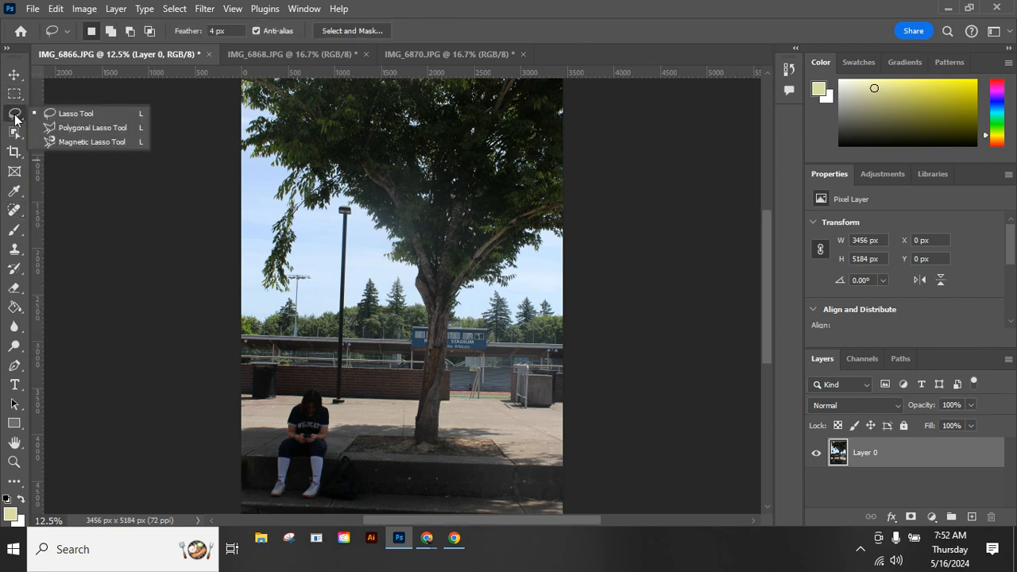
click(63, 118)
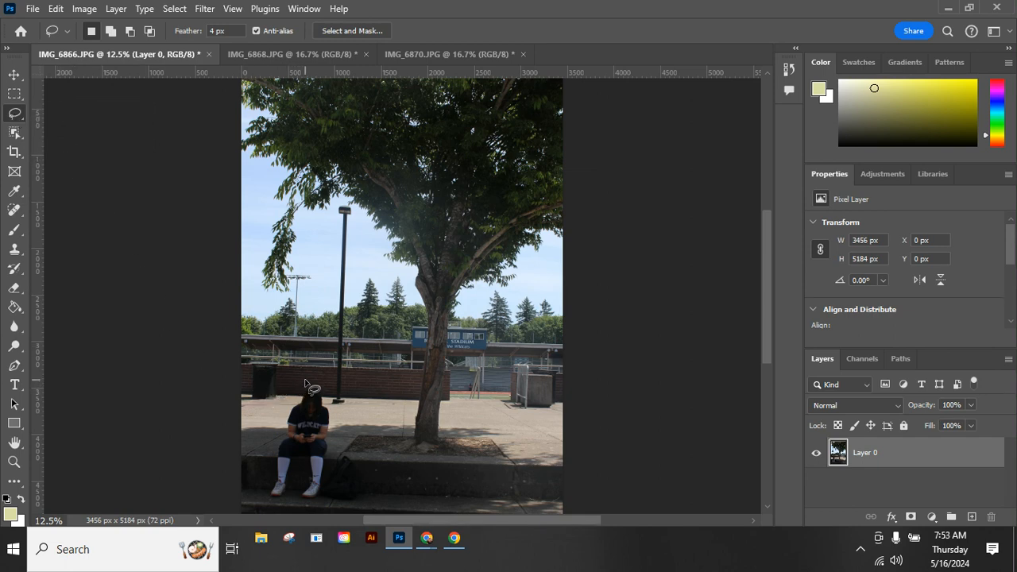
mouse_move(305, 381)
mouse_down()
mouse_move(259, 448)
mouse_move(254, 487)
mouse_move(295, 514)
mouse_move(359, 516)
mouse_move(376, 512)
mouse_move(381, 480)
mouse_move(358, 440)
mouse_move(349, 391)
mouse_move(316, 378)
mouse_up()
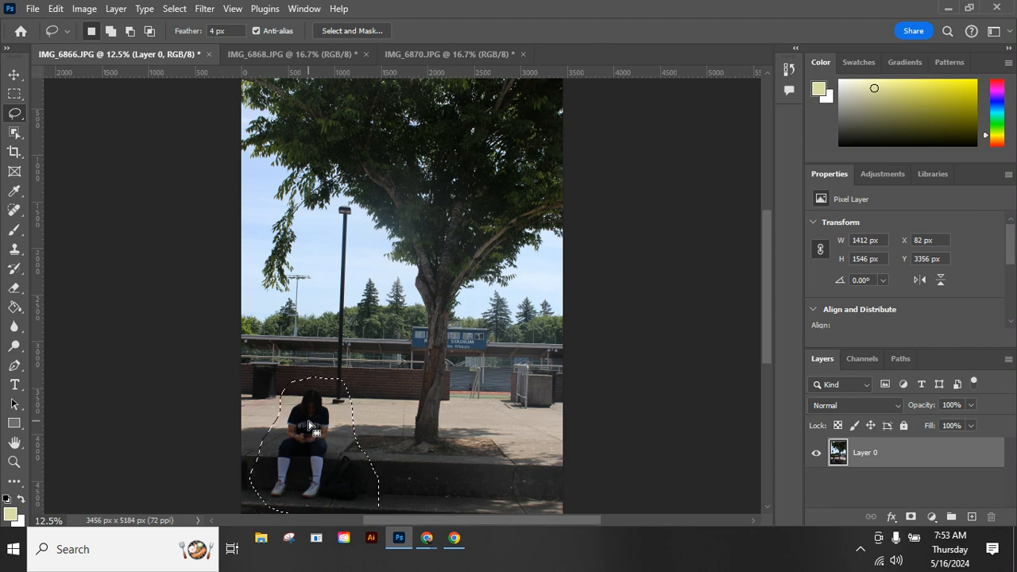
right_click(310, 427)
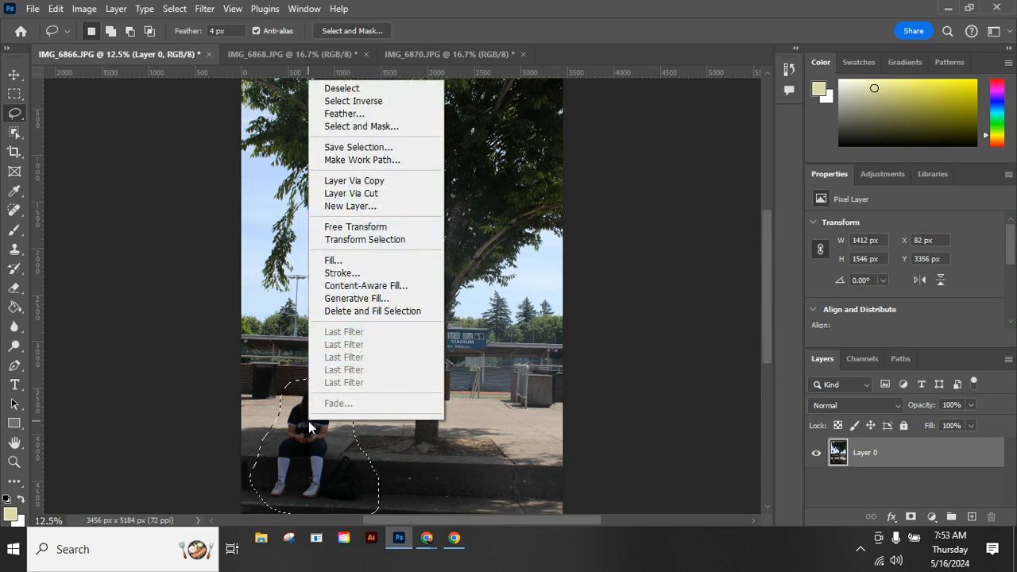
click(358, 299)
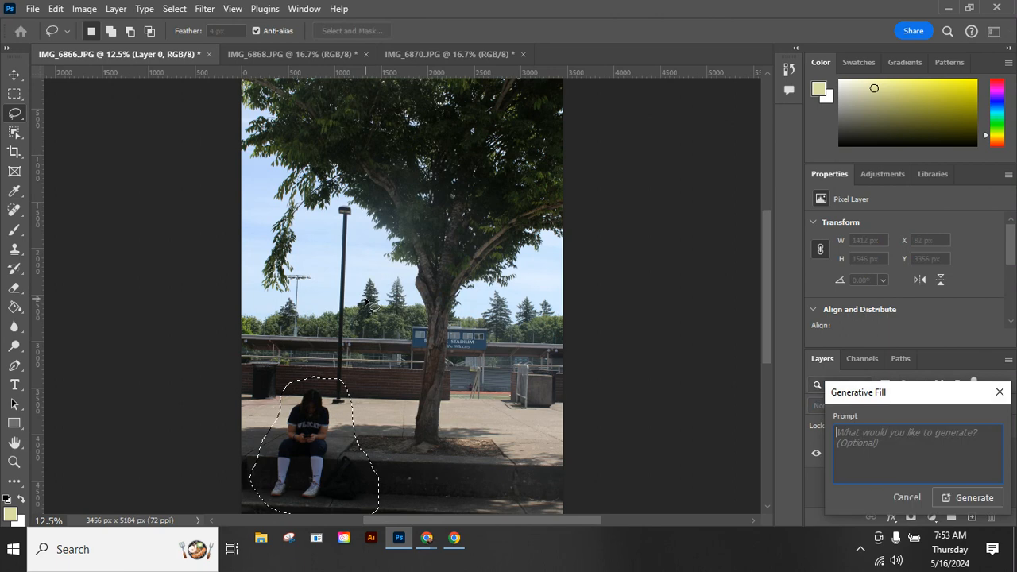
drag(868, 393, 694, 228)
click(731, 336)
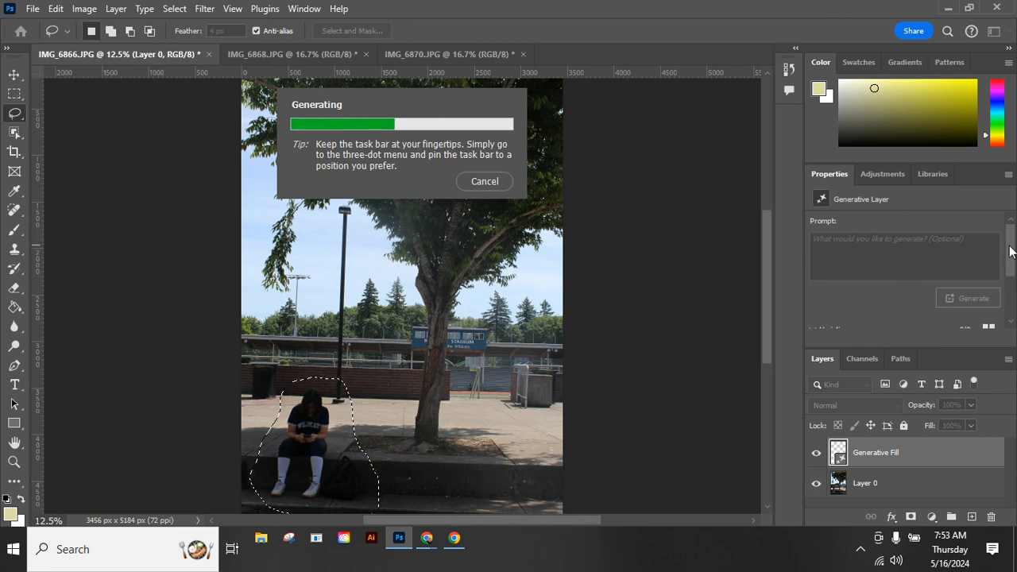
Compare the generated variations and choose the third one.
drag(1013, 248, 1013, 293)
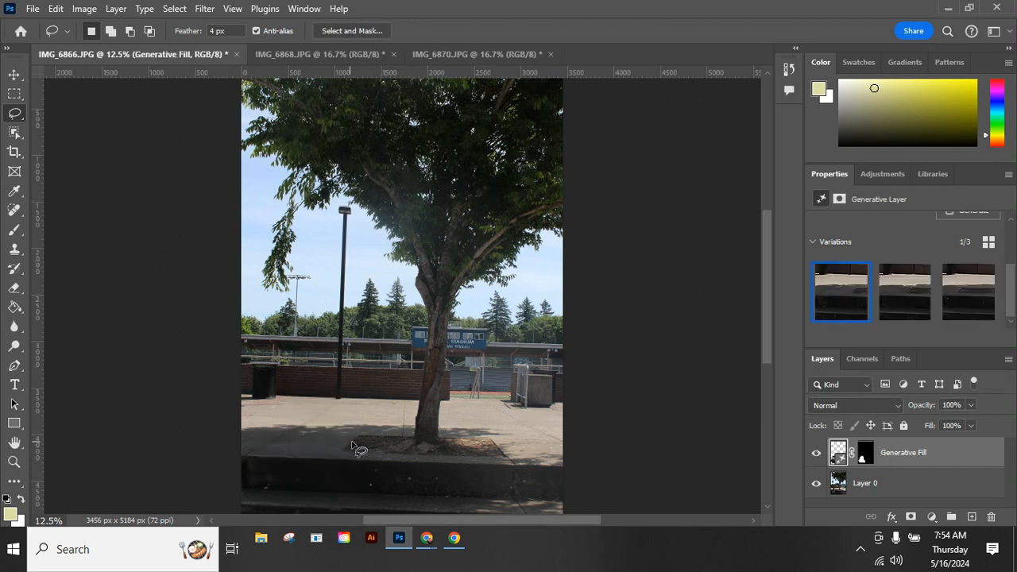
click(909, 299)
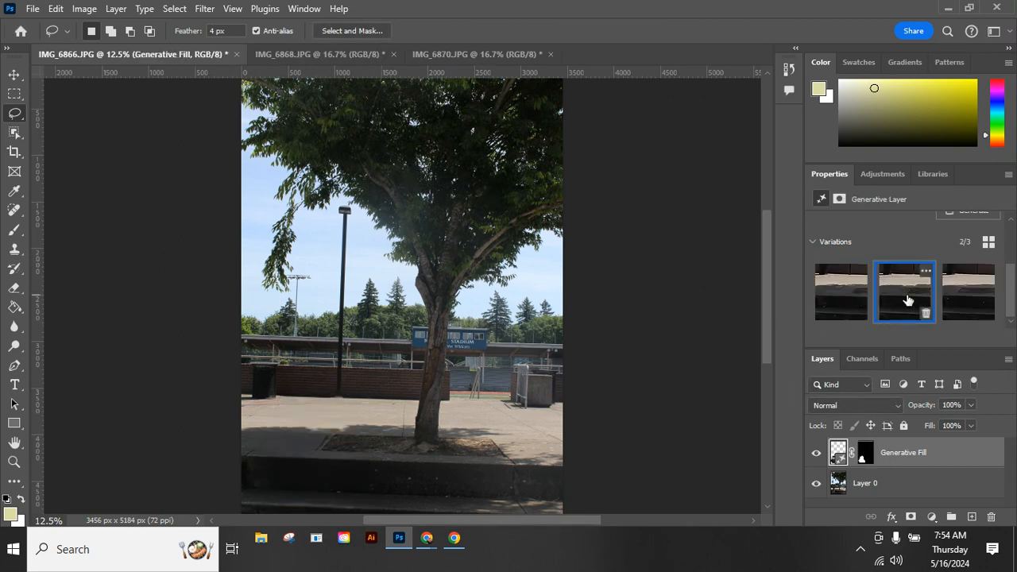
click(951, 295)
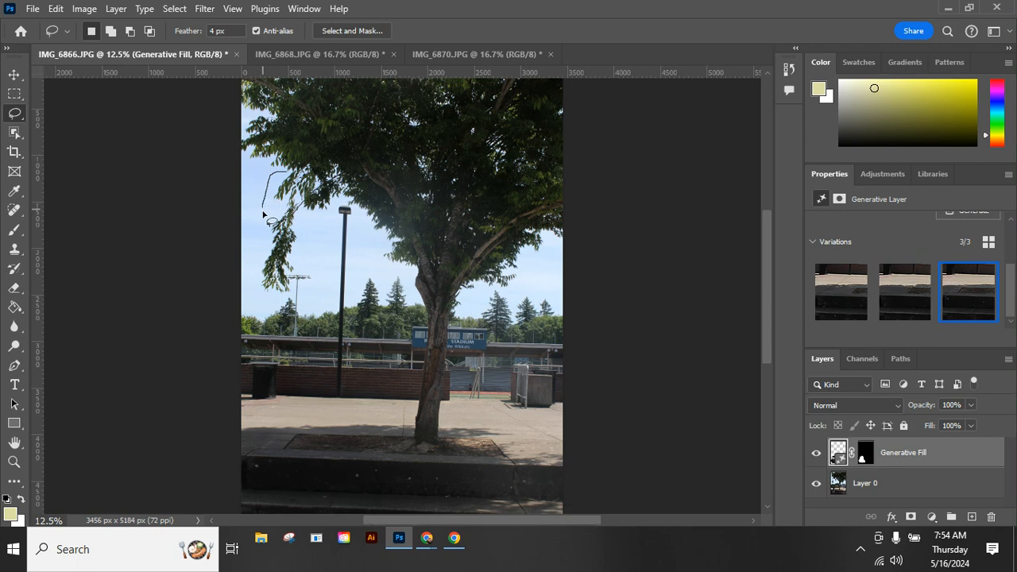
Lasso around the thin overhanging branch on the left of the sky and make Layer 0 active.
drag(267, 232, 259, 254)
mouse_move(294, 304)
mouse_down()
mouse_move(299, 315)
mouse_move(313, 295)
mouse_up()
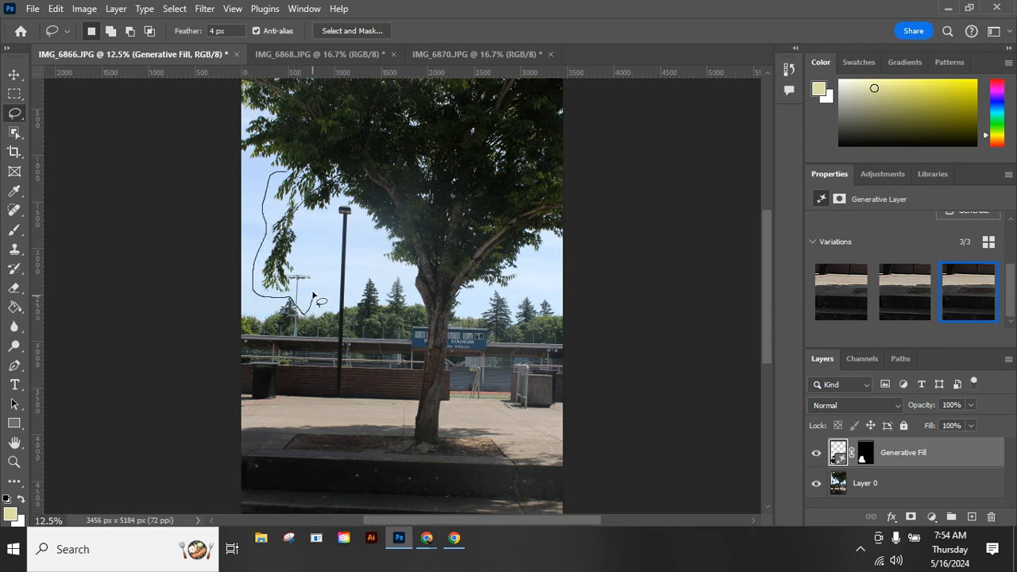
drag(311, 215, 291, 175)
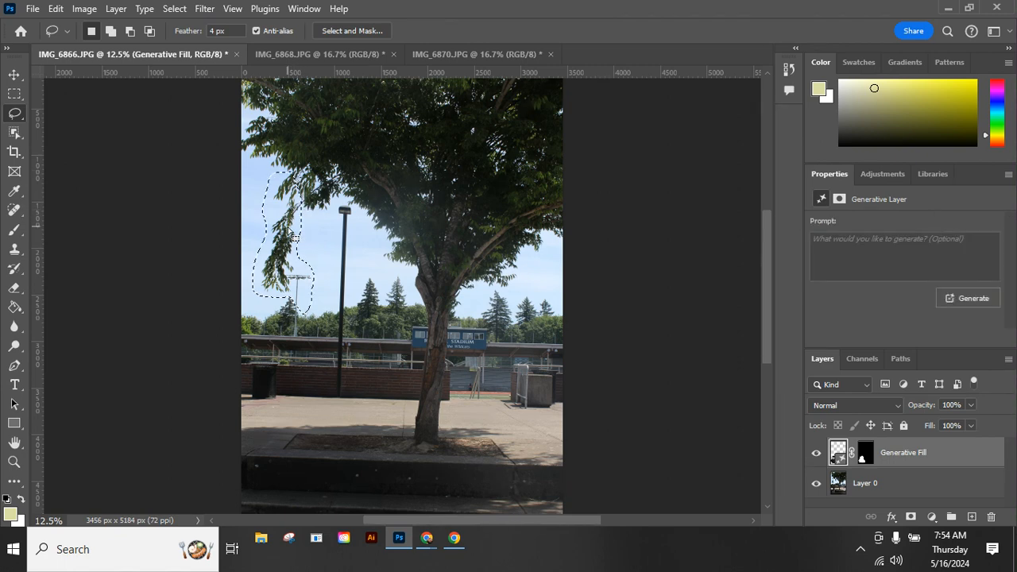
right_click(291, 232)
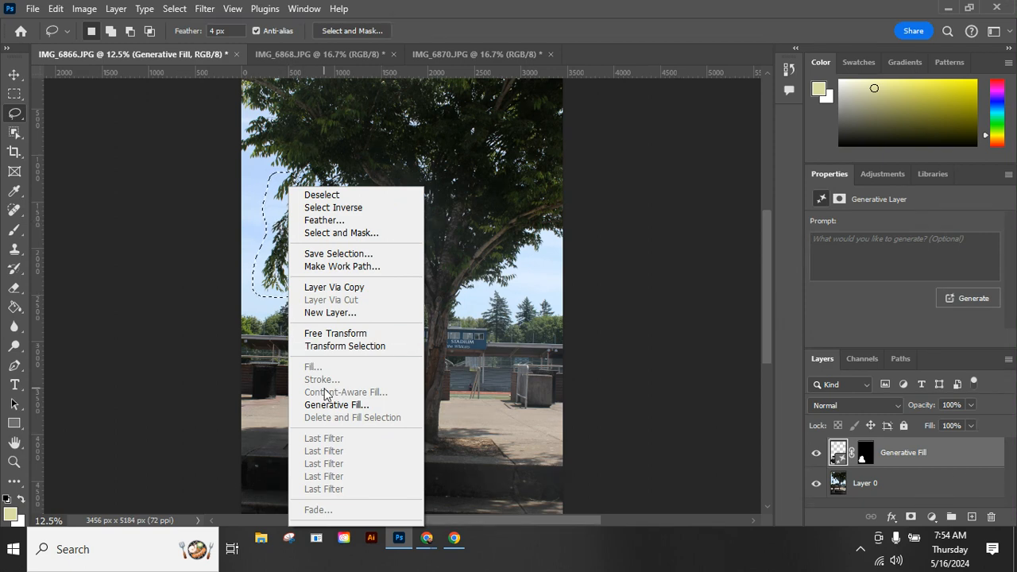
click(280, 284)
click(904, 490)
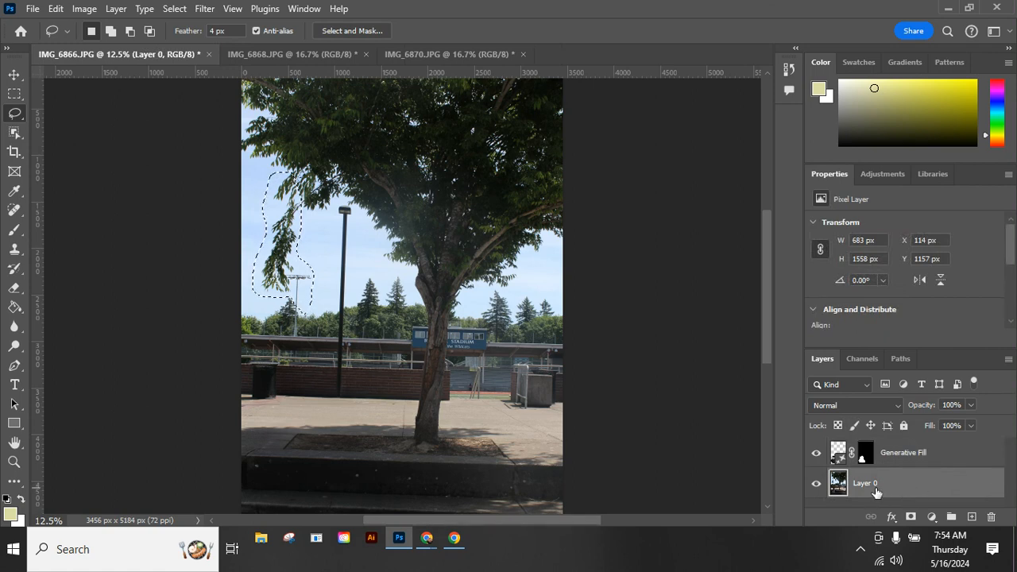
Remove the branch with Content-Aware Fill, subtracting the pole, foliage and distant trees from the sampling area, then deselect.
right_click(281, 219)
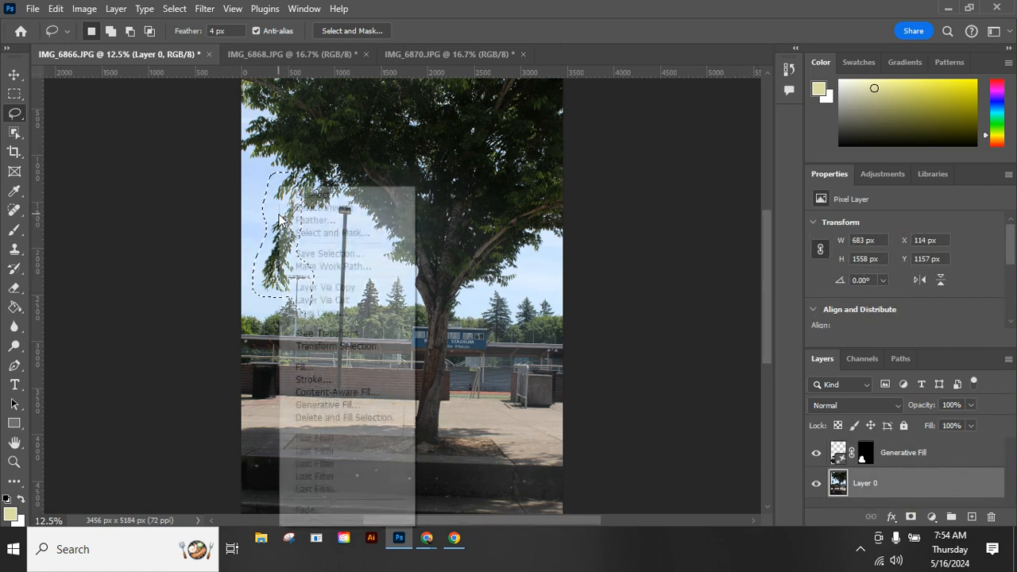
click(310, 392)
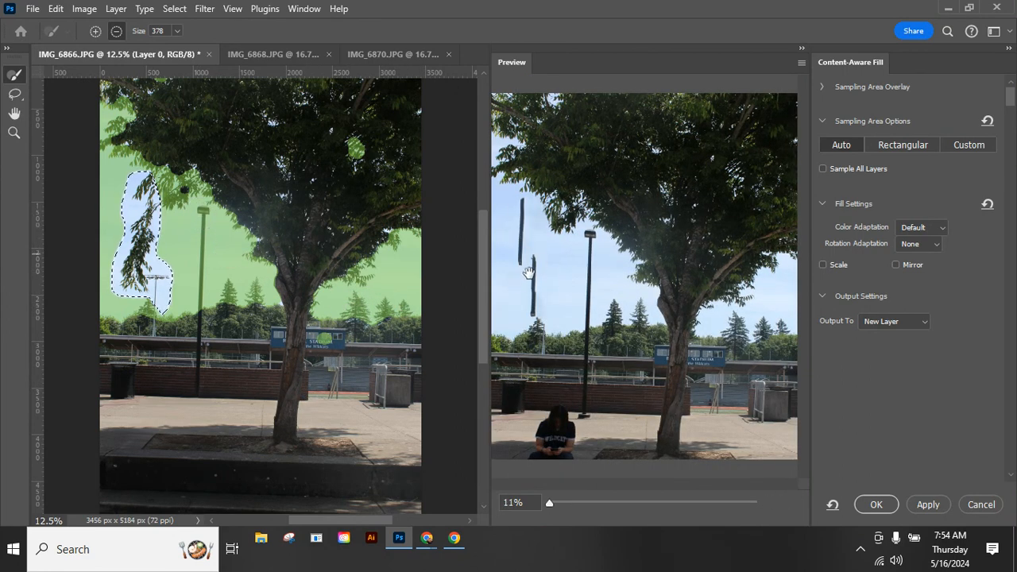
drag(205, 208, 205, 318)
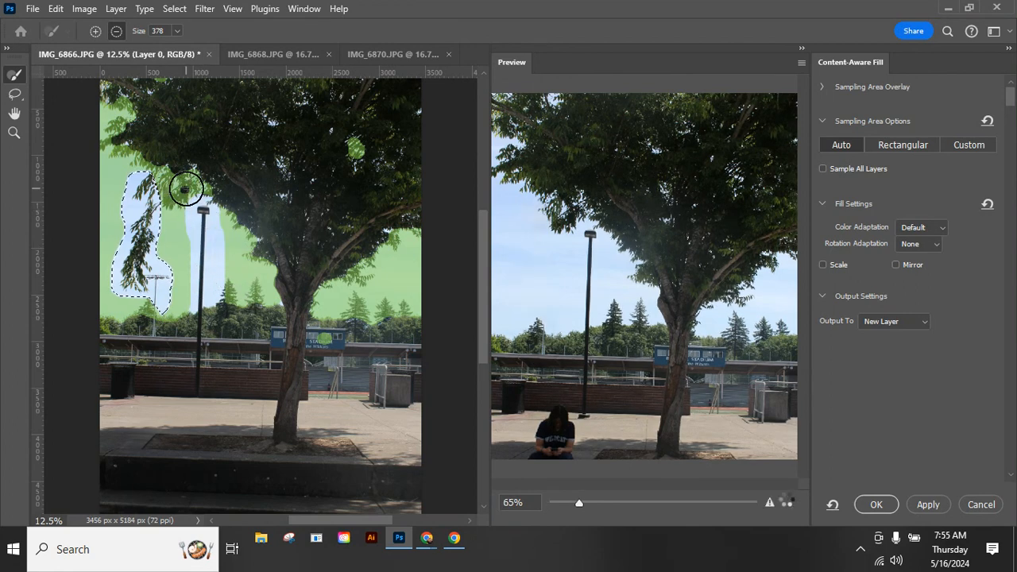
drag(177, 189, 119, 90)
click(355, 149)
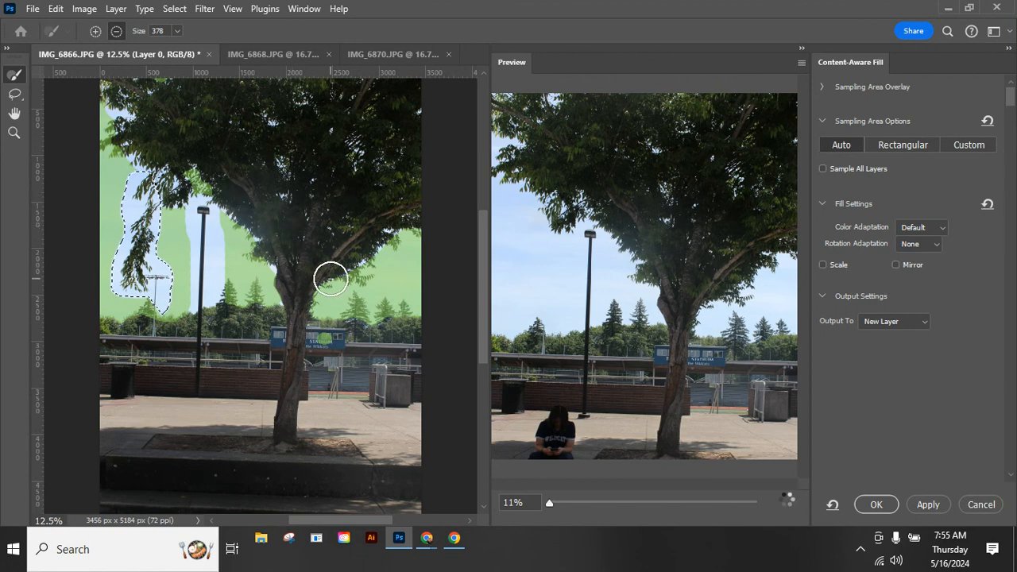
click(358, 308)
drag(385, 317, 400, 317)
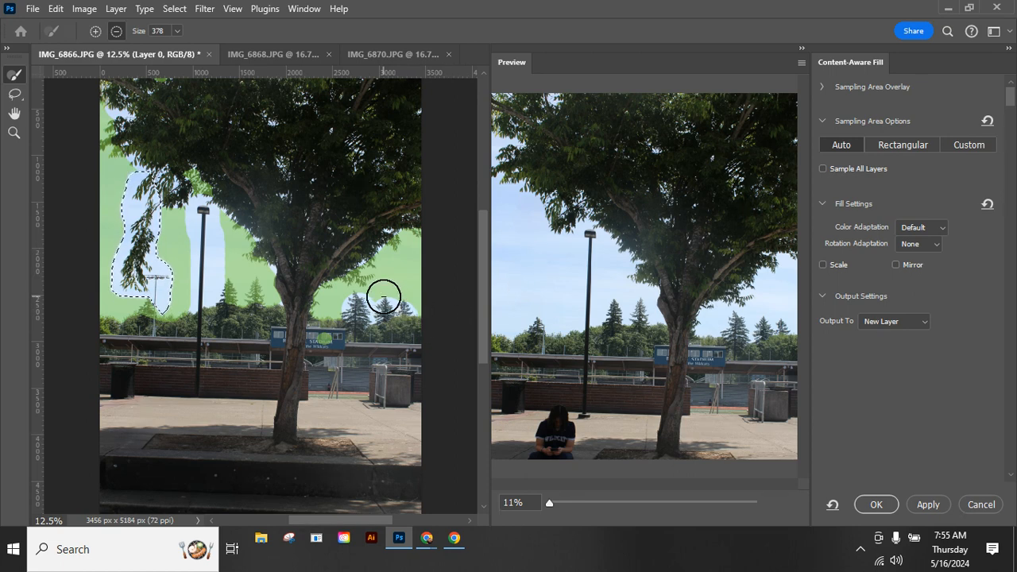
key(alt)
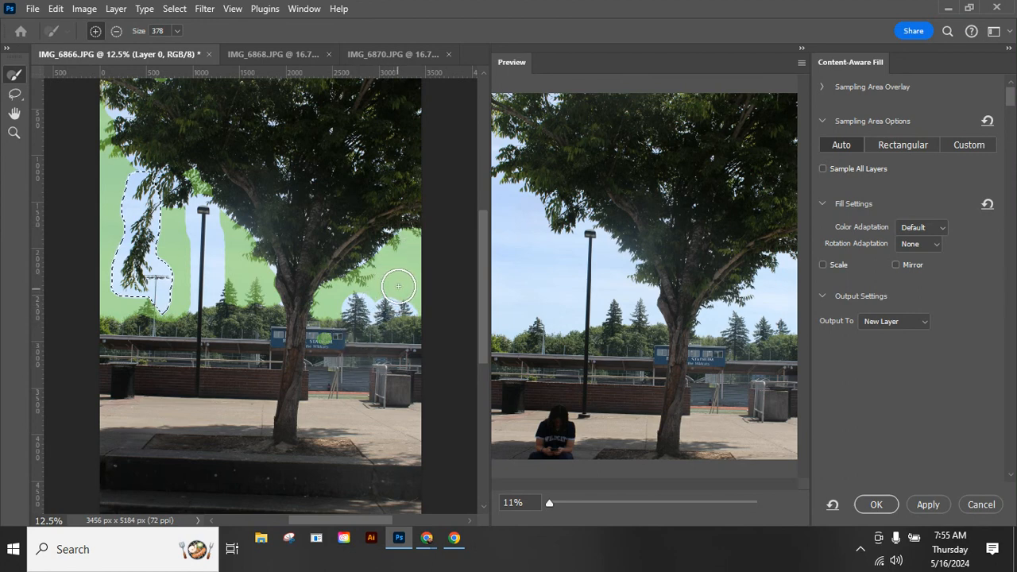
click(888, 503)
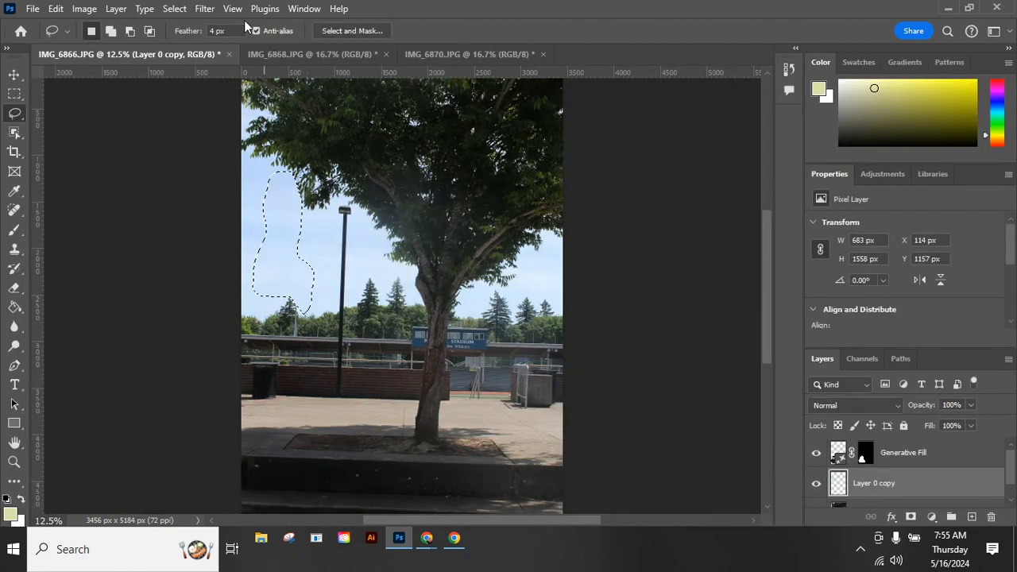
click(175, 8)
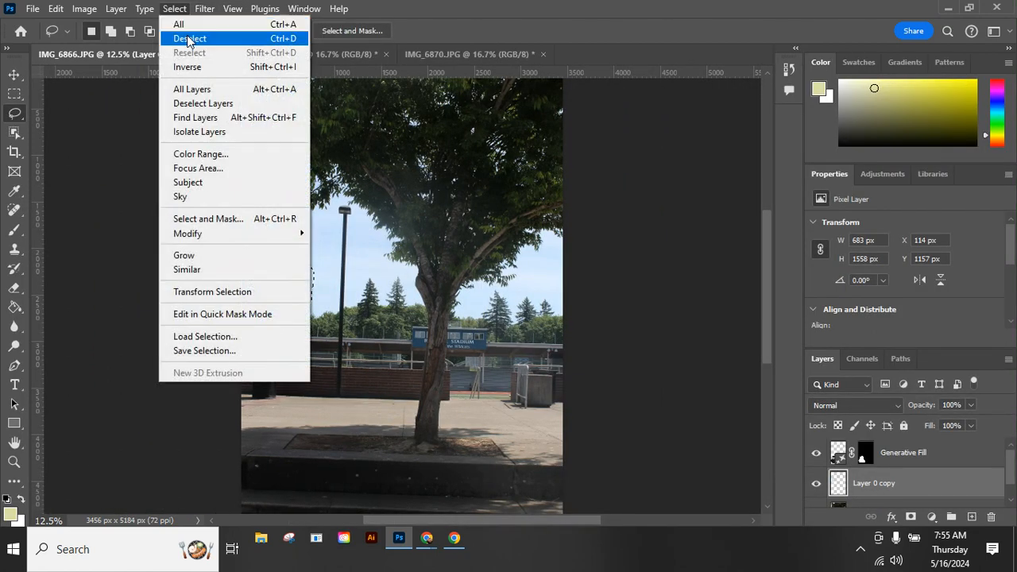
click(190, 39)
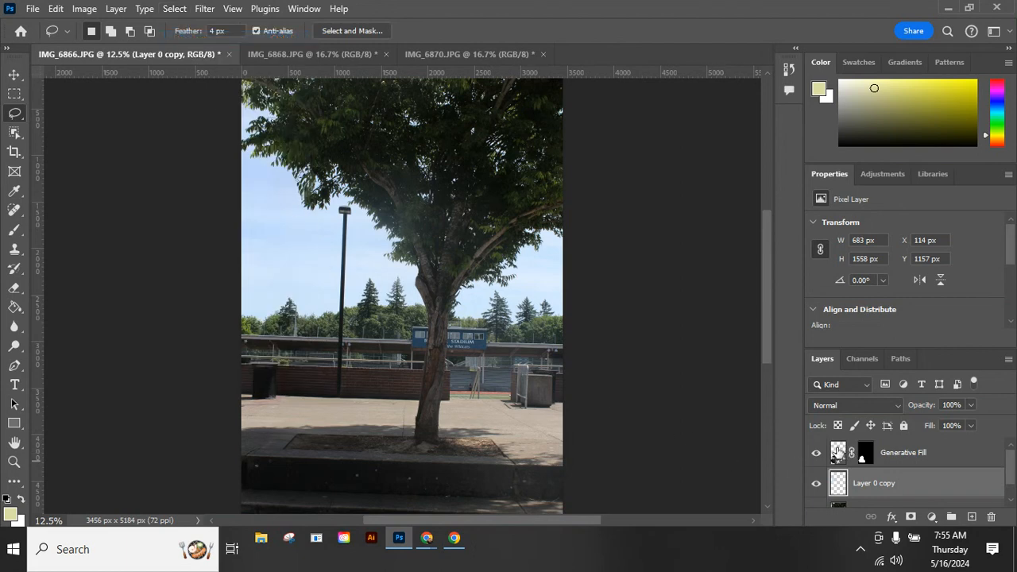
Toggle the Generative Fill and Layer 0 copy visibility to compare the photo before and after.
click(823, 454)
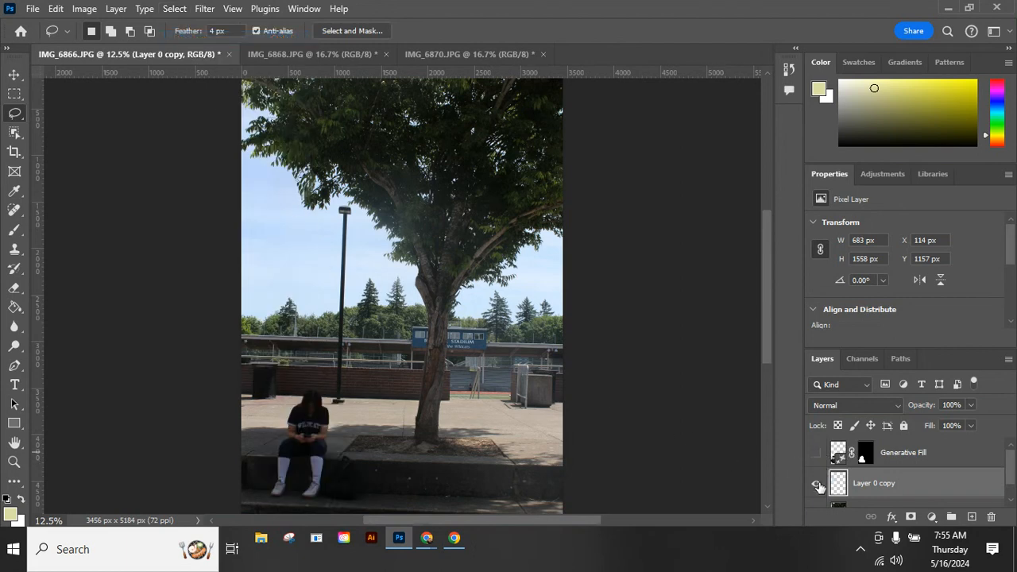
click(819, 486)
click(818, 484)
click(816, 457)
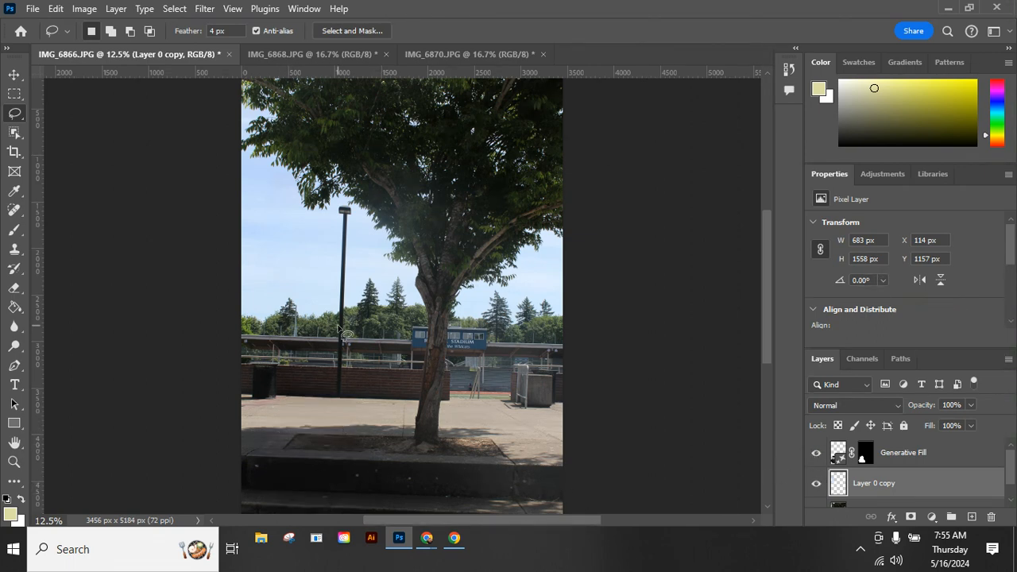
Switch to IMG_6868.JPG and unlock its Background layer.
click(328, 53)
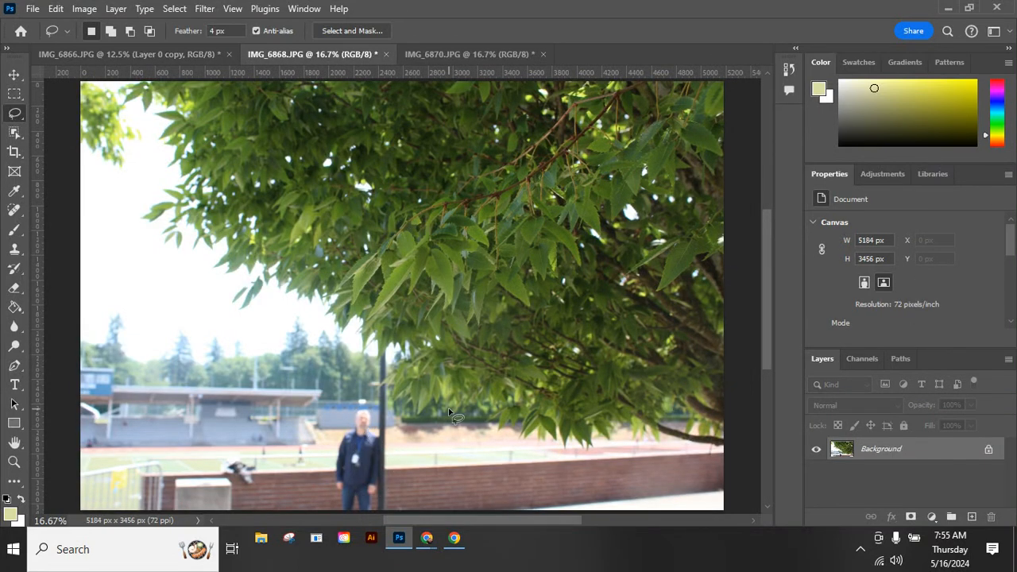
click(988, 451)
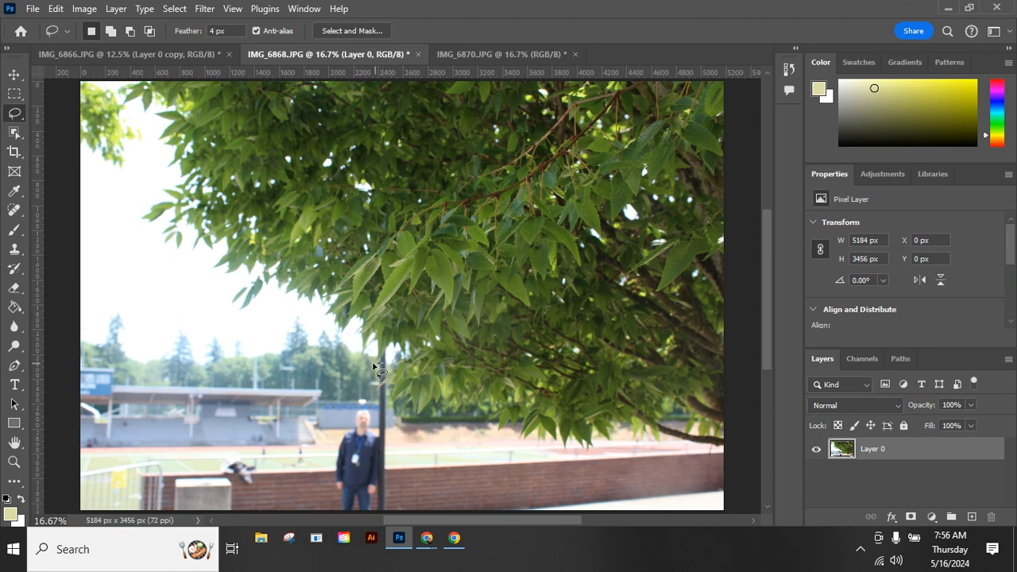
Lasso the standing man beside the pole and remove him using Generative Fill with an empty prompt.
mouse_move(323, 447)
mouse_down()
mouse_move(314, 495)
mouse_move(375, 511)
mouse_move(435, 509)
mouse_up()
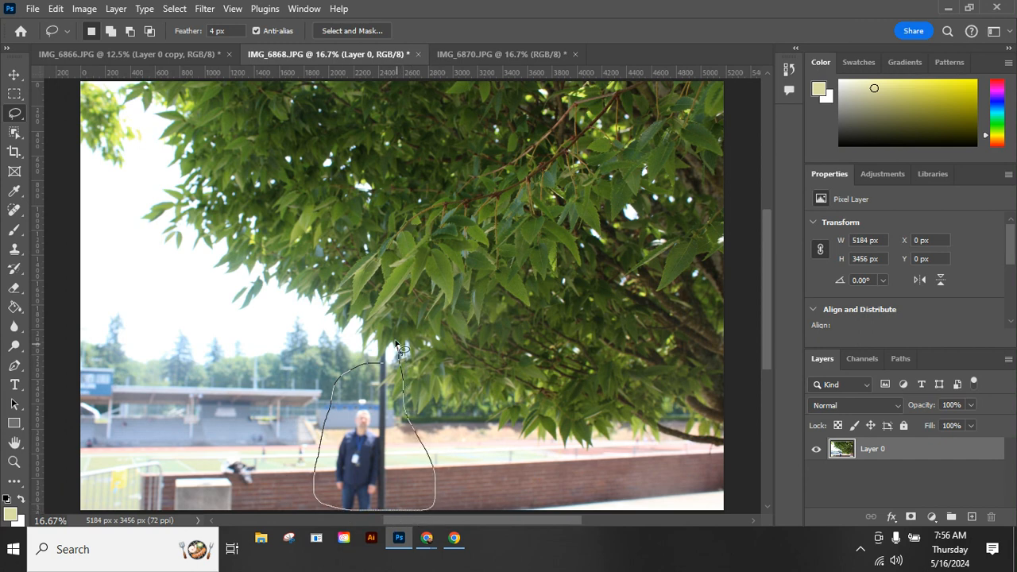
drag(357, 371, 362, 373)
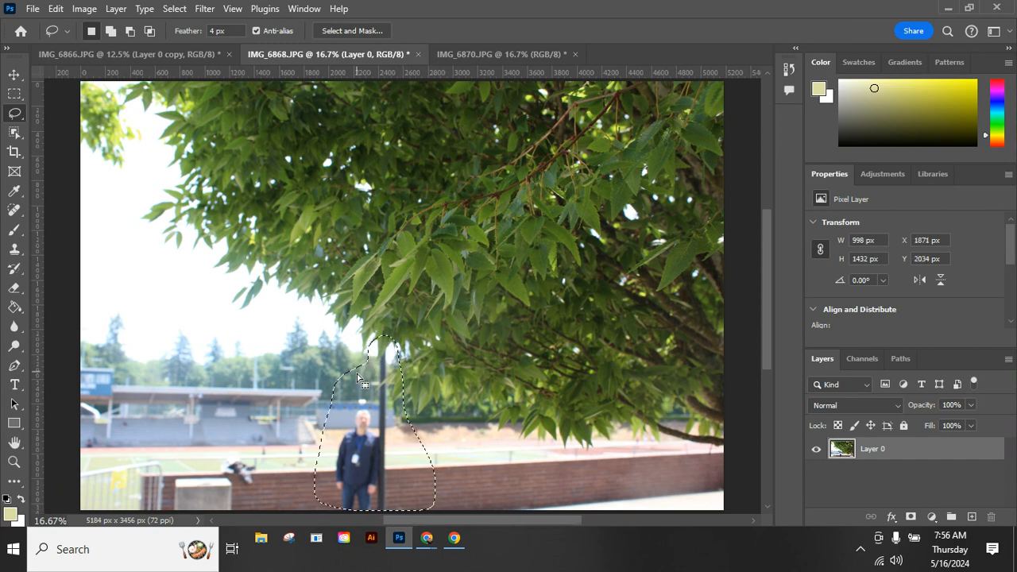
right_click(365, 437)
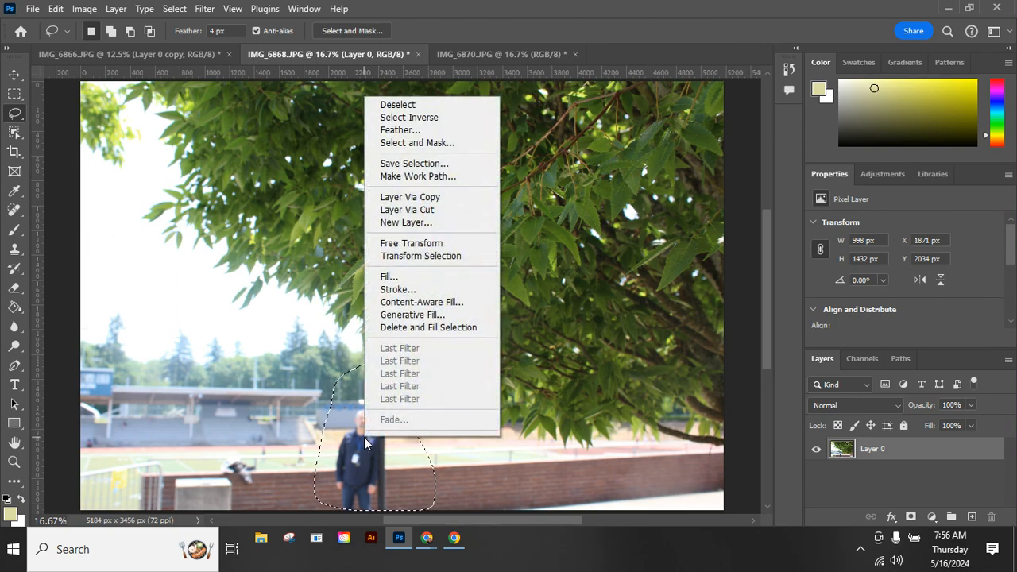
click(420, 318)
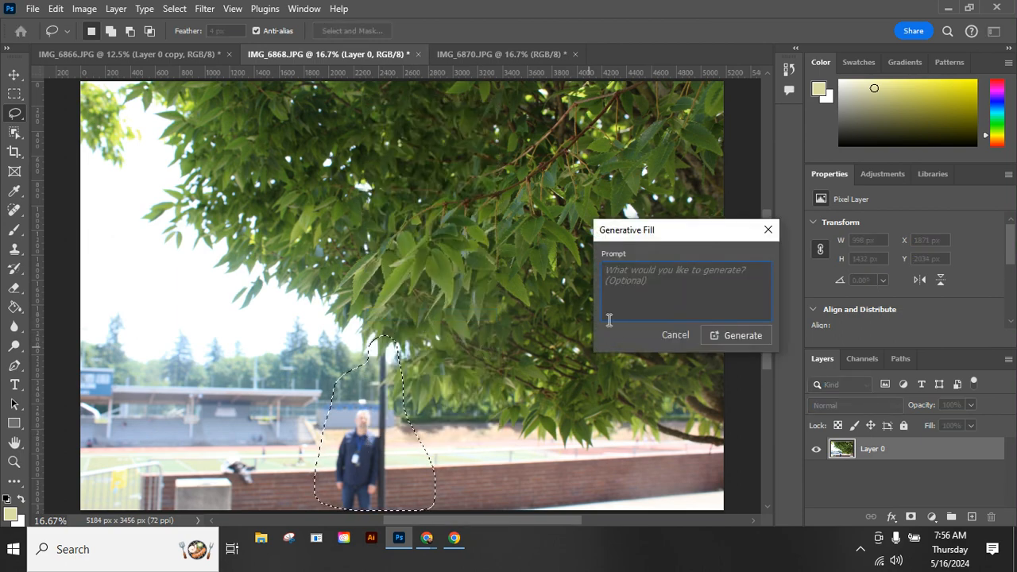
click(751, 337)
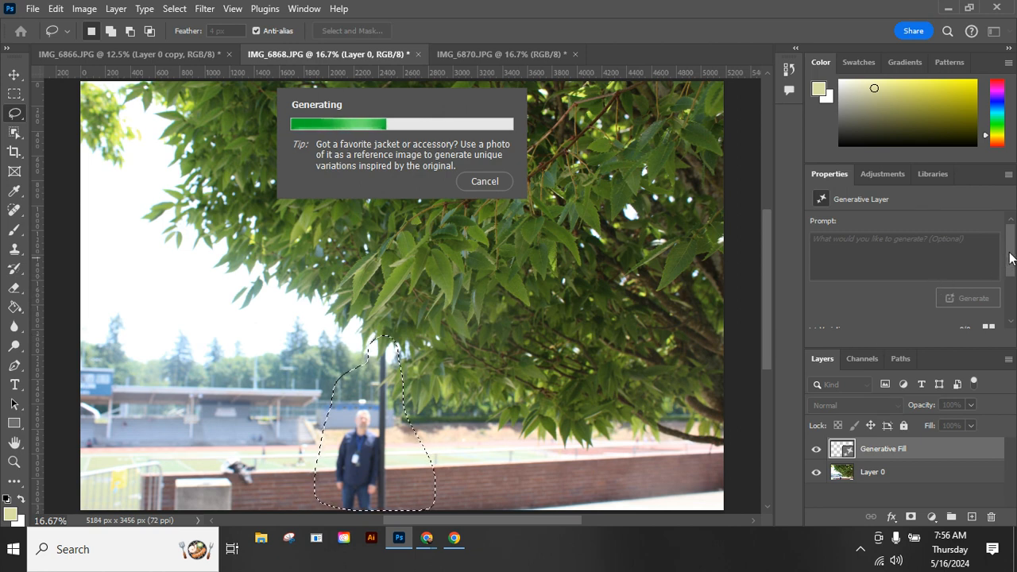
drag(1009, 248, 1009, 290)
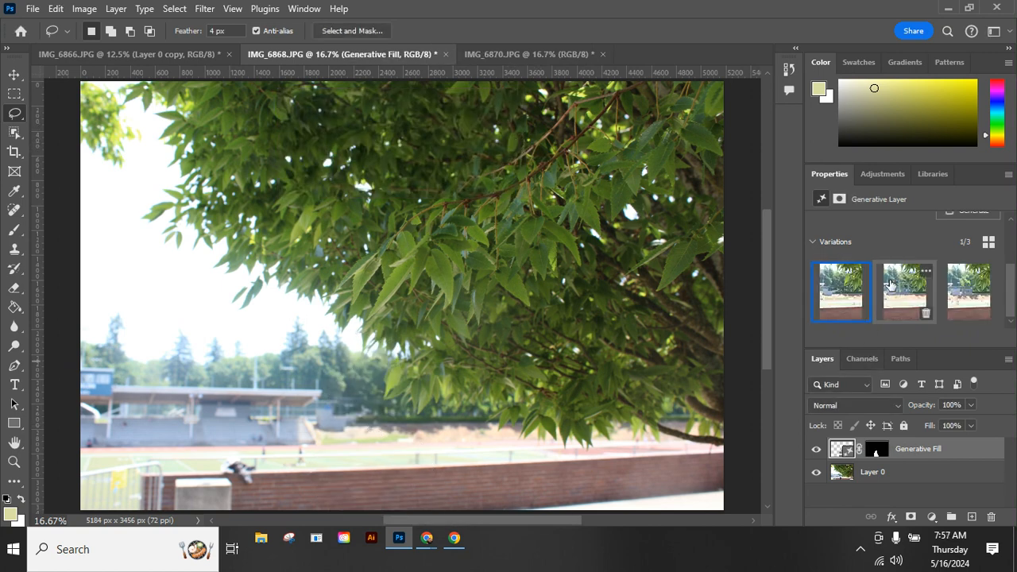
Browse the Generative Fill variations and keep the third one for the removed man.
click(905, 290)
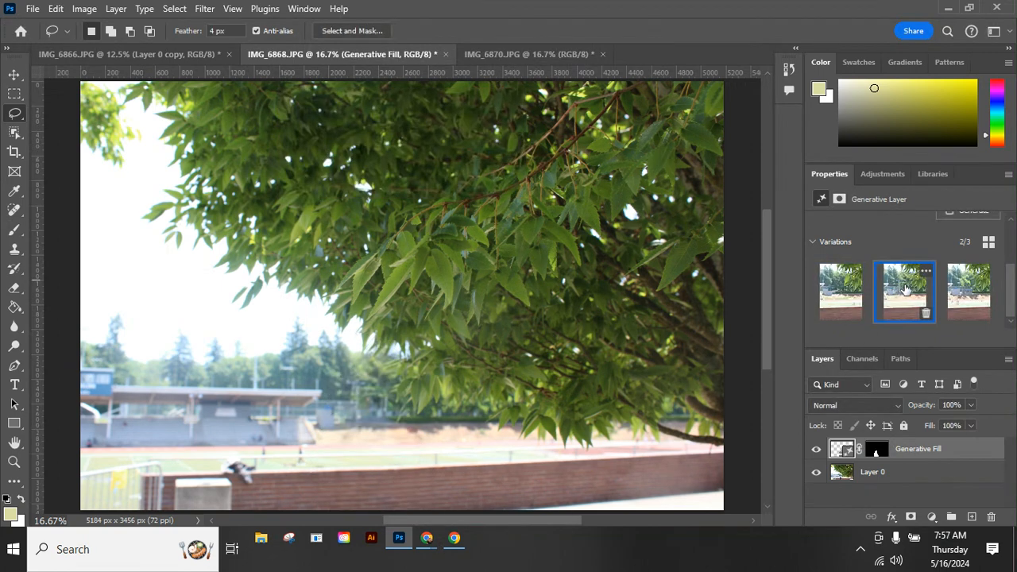
click(976, 291)
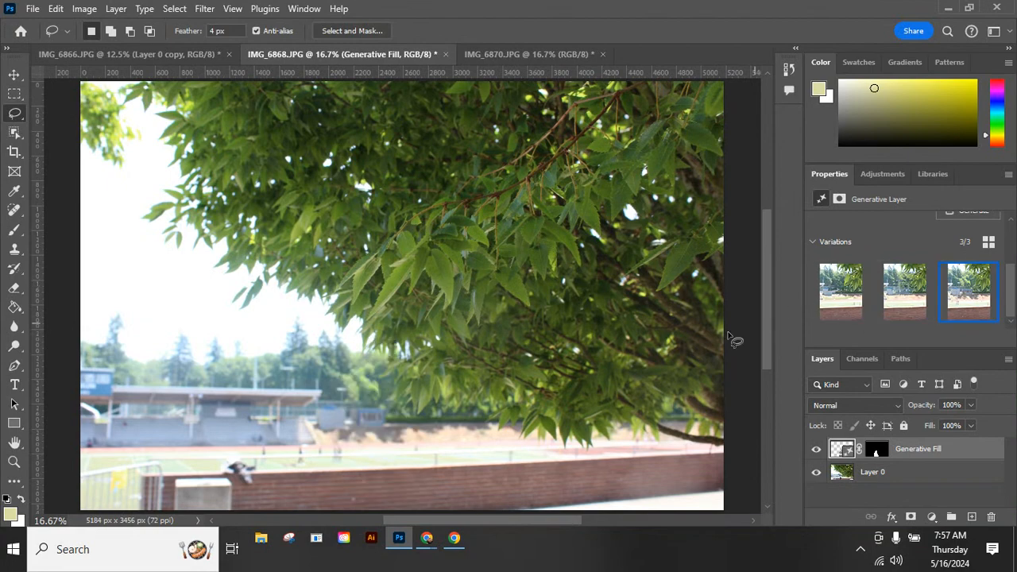
In IMG_6870.JPG, remove the people and the lamp pole with the Content-Aware Spot Healing Brush at size 300.
click(509, 53)
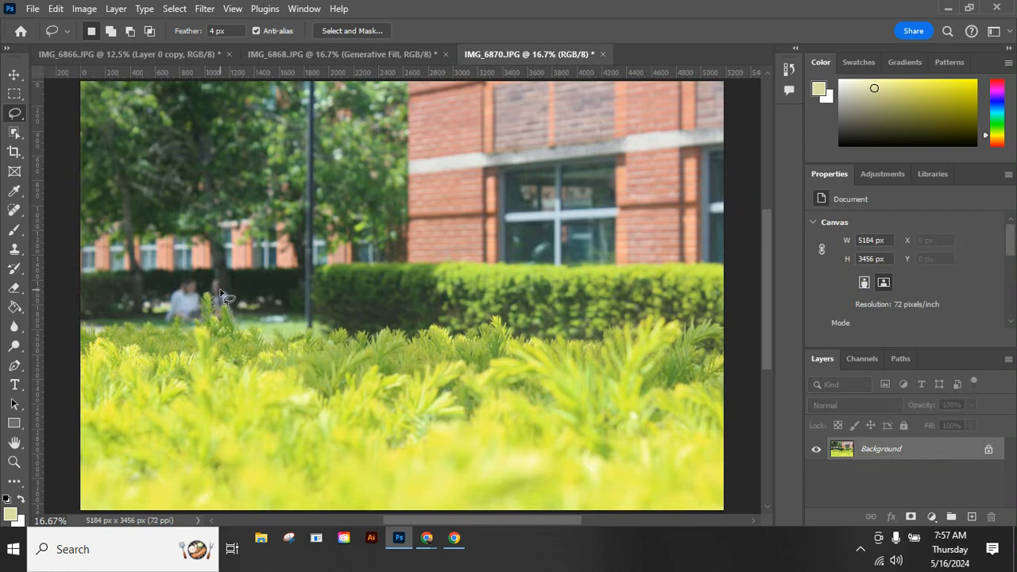
click(14, 211)
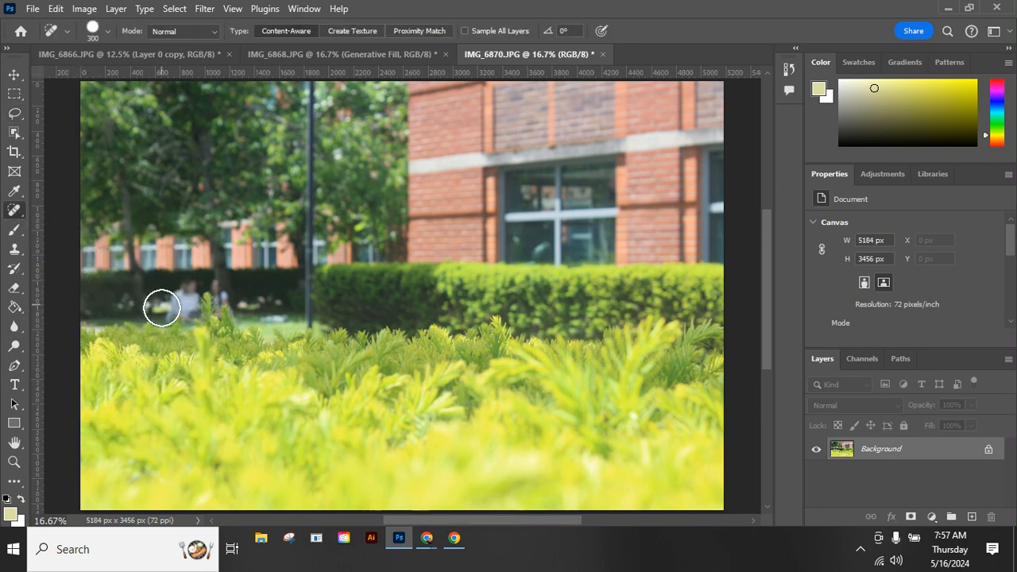
click(111, 29)
click(111, 30)
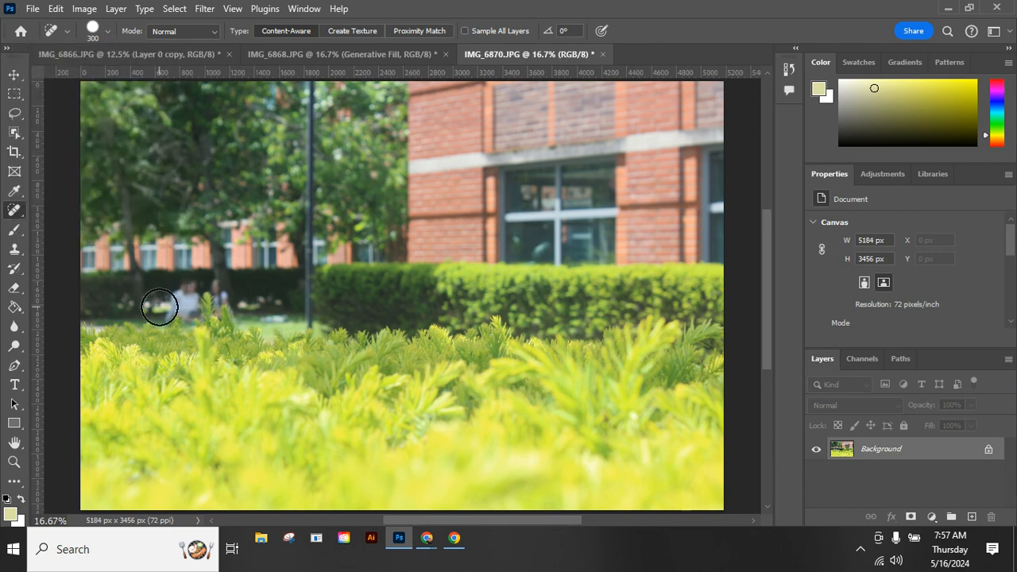
mouse_move(163, 312)
mouse_down()
mouse_move(204, 285)
mouse_move(228, 300)
mouse_move(191, 306)
mouse_up()
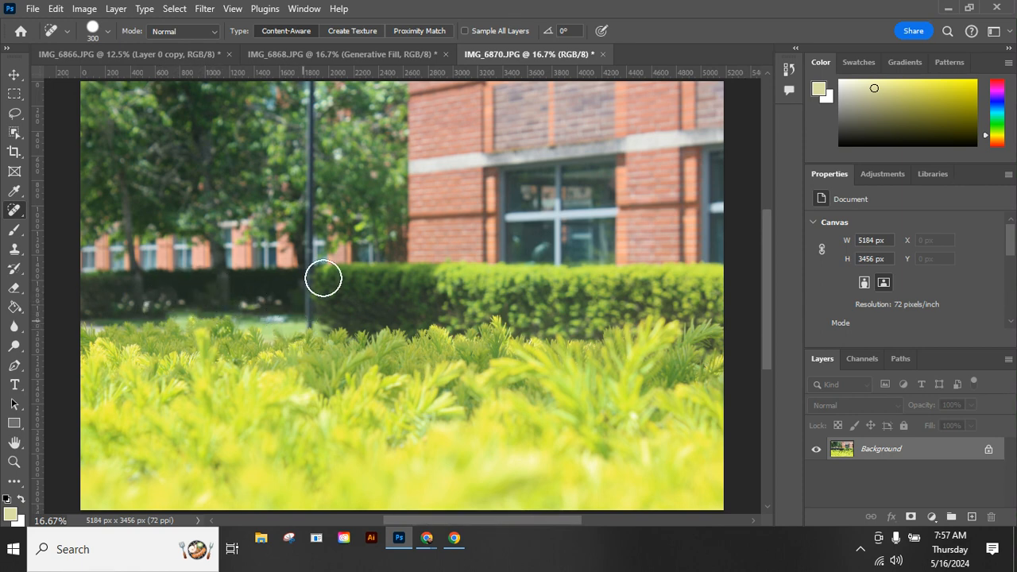
drag(310, 329, 302, 80)
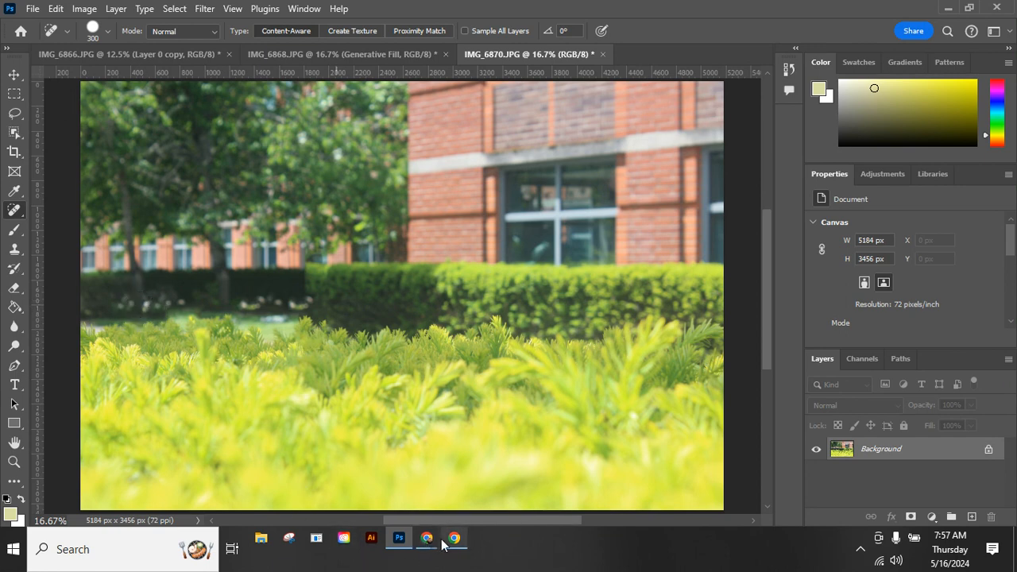
Switch to the Google Chrome New Tab window.
mouse_move(427, 543)
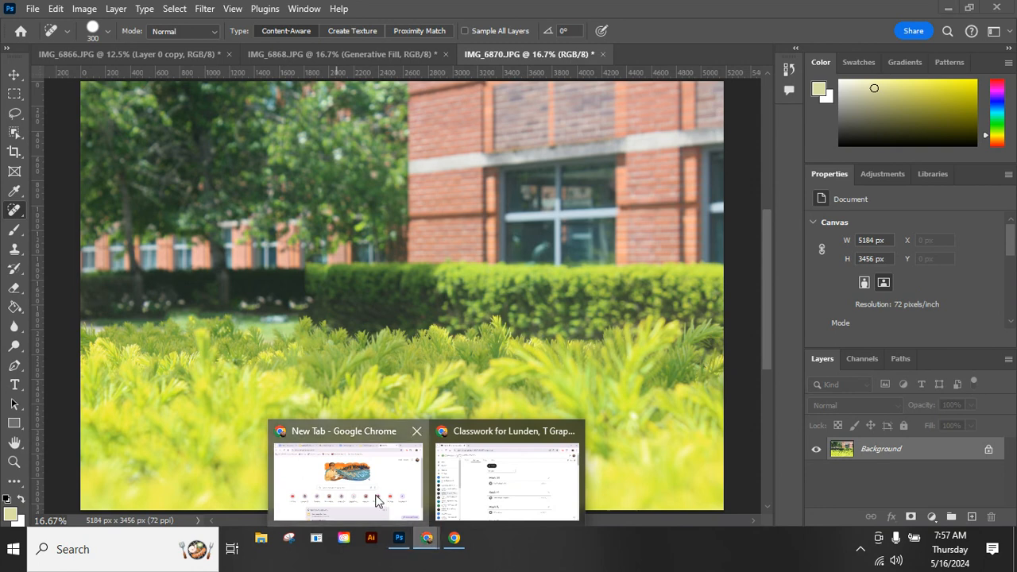
click(347, 476)
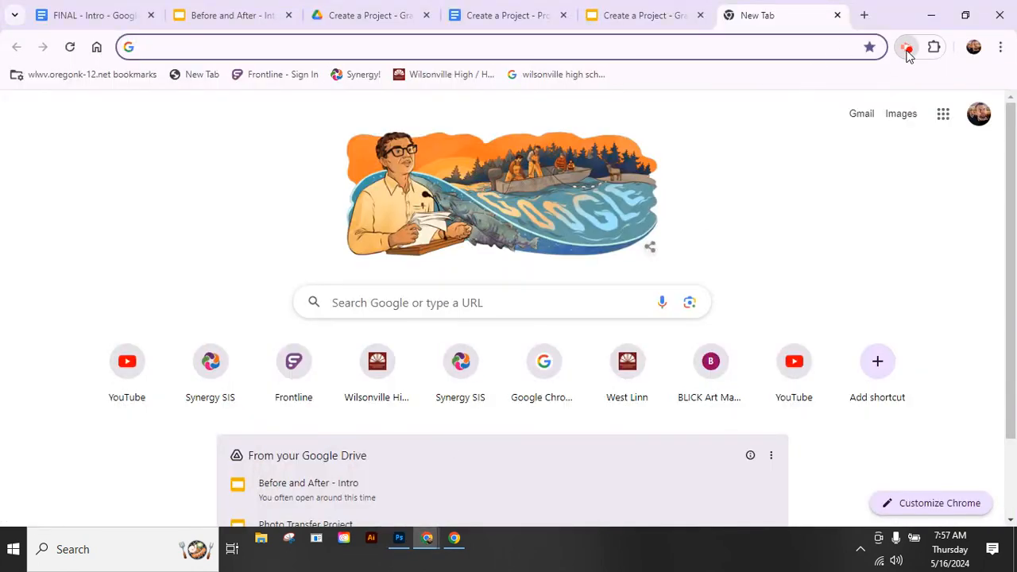